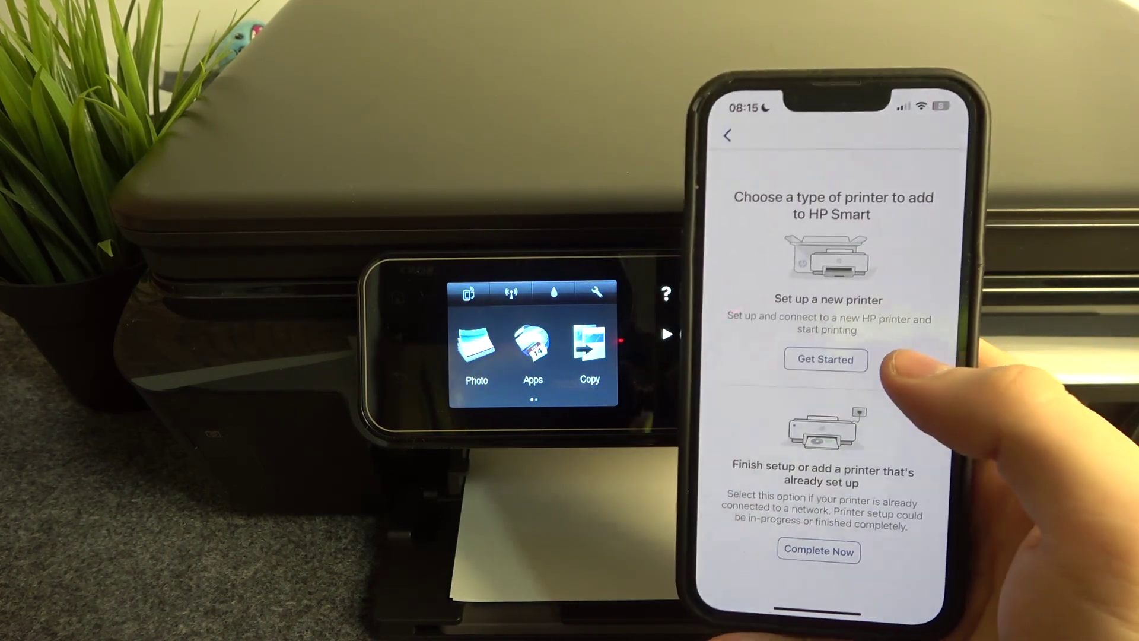
- Start adding a printer from the + icon and let HP Smart search nearby
{"action": "left_click", "coordinate": [886, 320]}
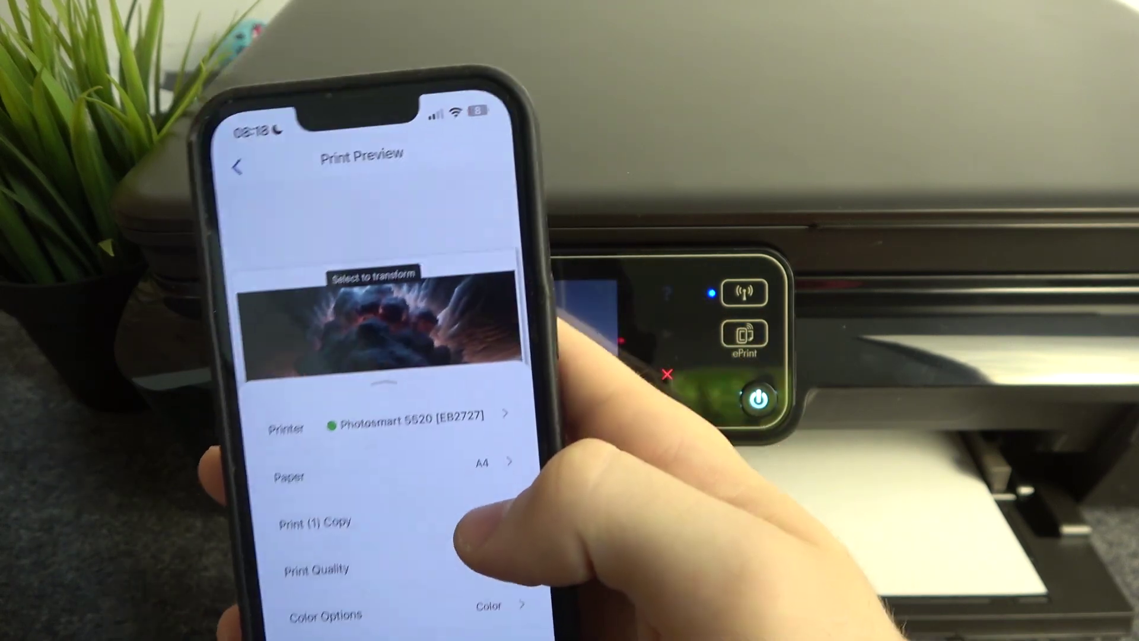
- Confirm A4 paper, choose Best print quality, and check Color output for the storm-cloud photo
{"action": "left_click", "coordinate": [462, 477]}
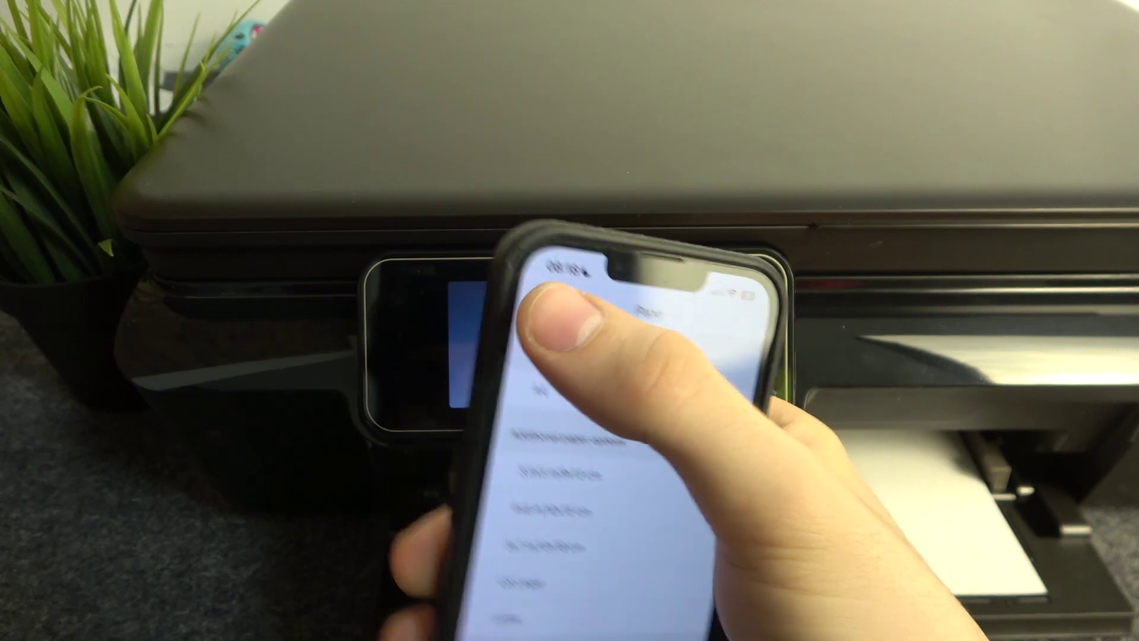
{"action": "left_click", "coordinate": [543, 312]}
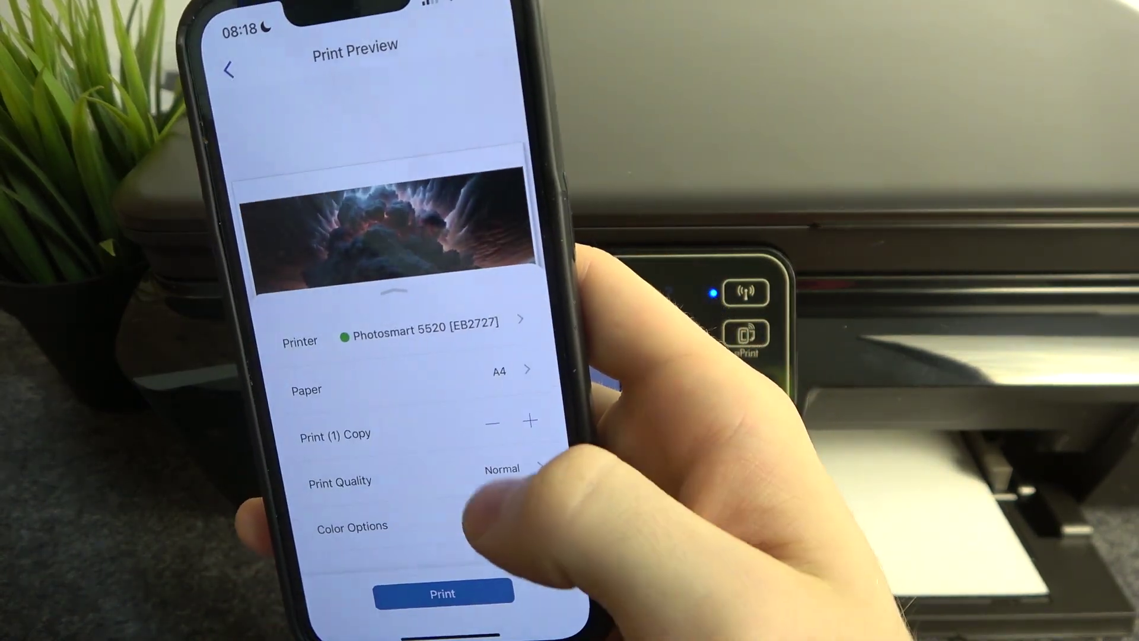
{"action": "left_click", "coordinate": [498, 476]}
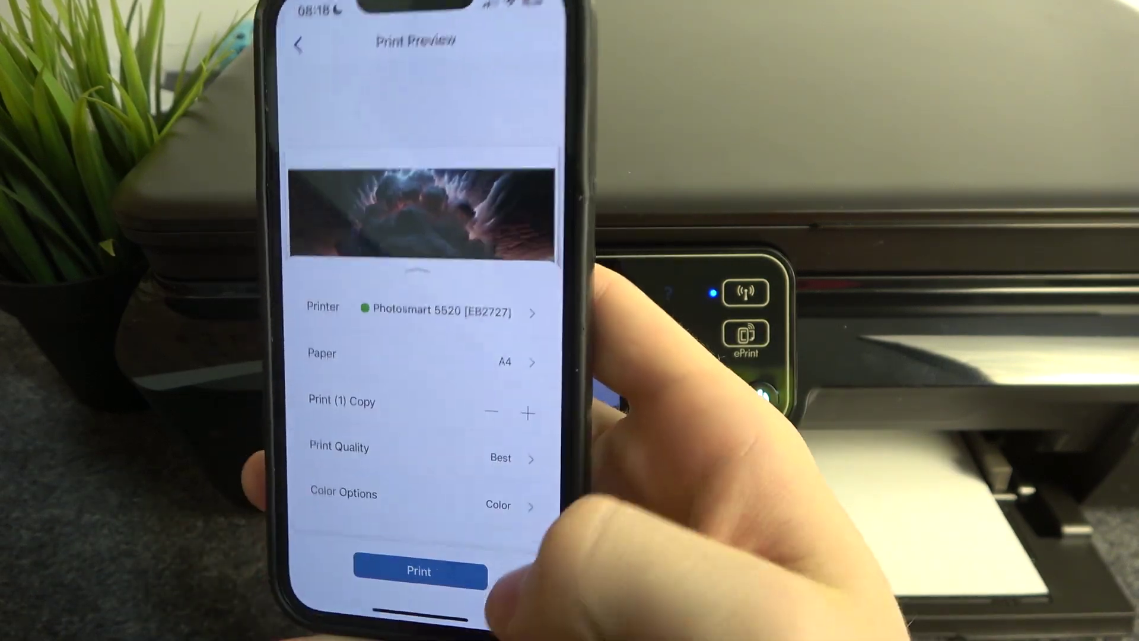
{"action": "left_click", "coordinate": [499, 505]}
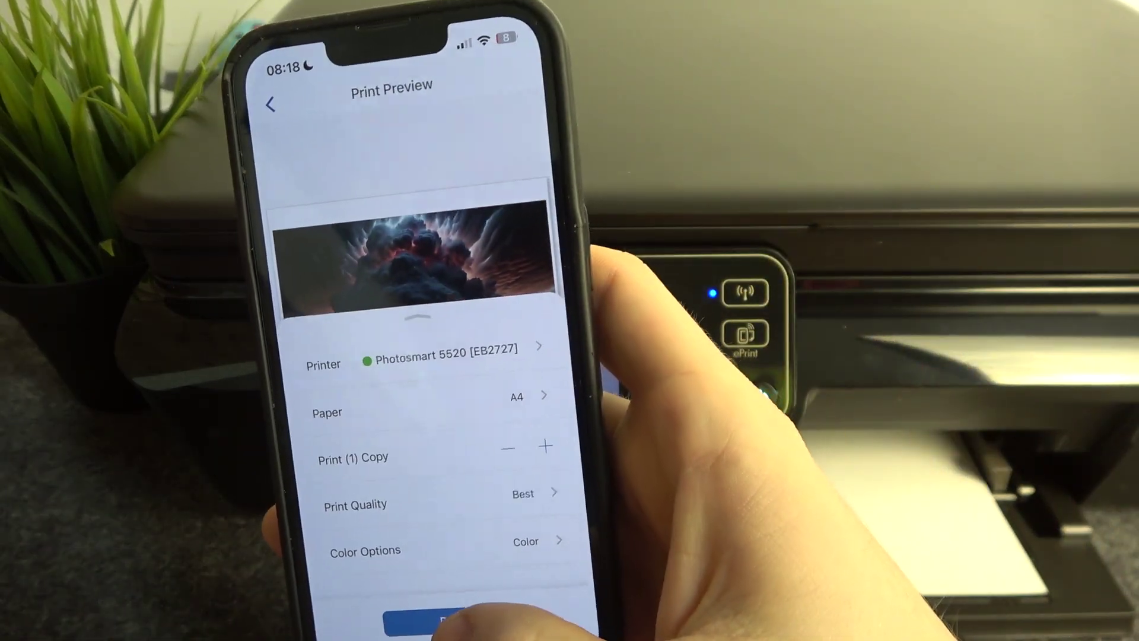
- Print the storm-cloud photo on the Photosmart 5520 with A4, Best, Color settings
{"action": "left_click", "coordinate": [422, 621]}
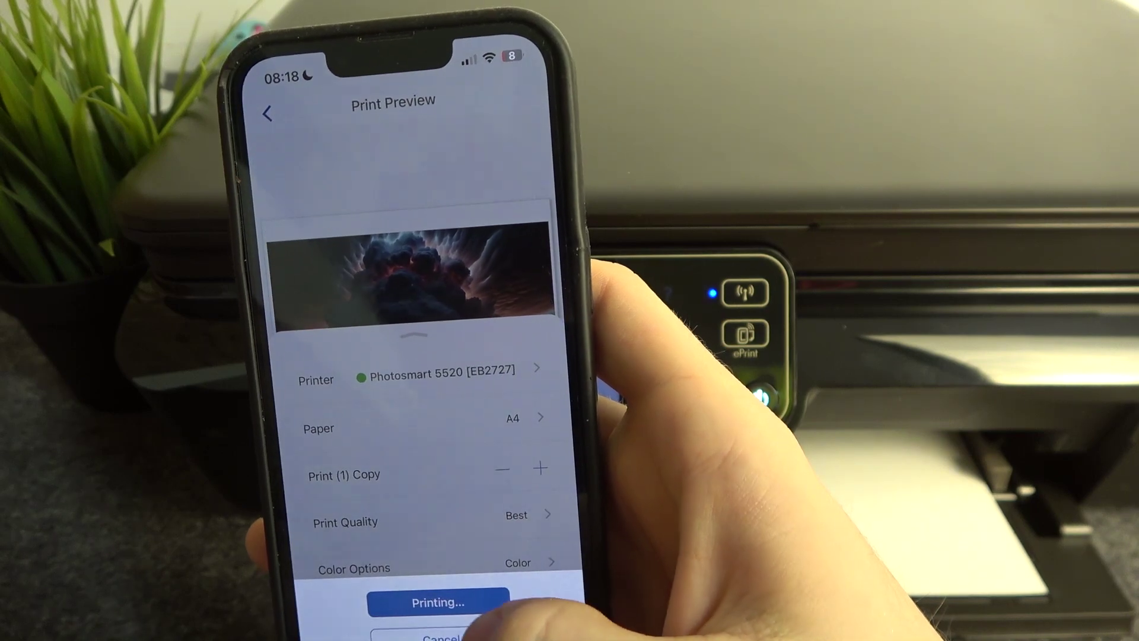